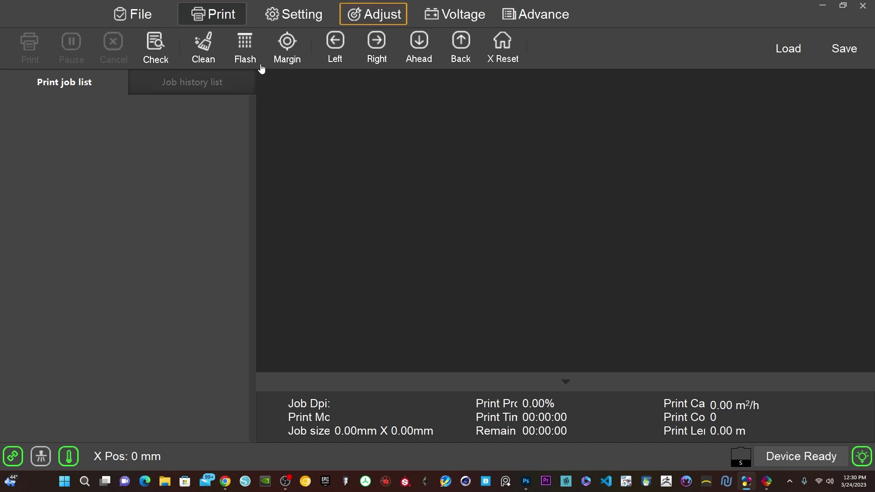
Step: Open PrintExp's Setting page to show the print speed, margin, colour bar and Load Ink options
left_click(277, 19)
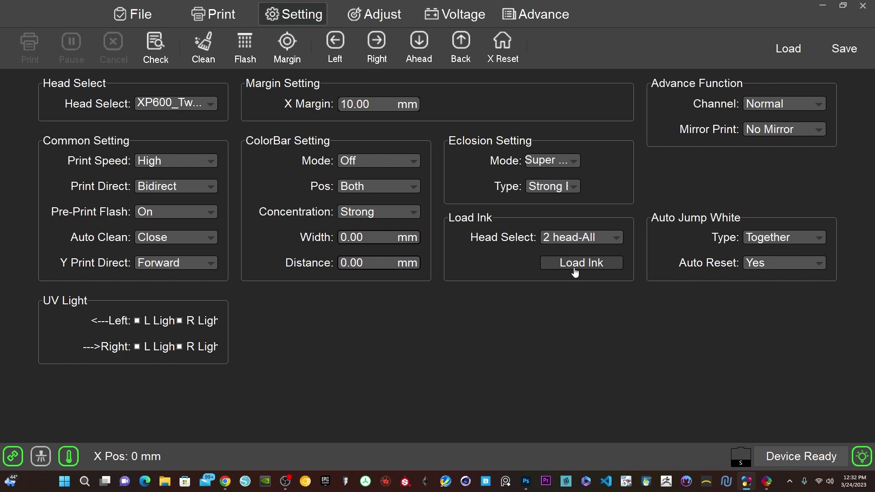
Step: Review PrintExp's Version Info, Rip Print and Advance options, then bring RIPrint to the front
left_click(544, 19)
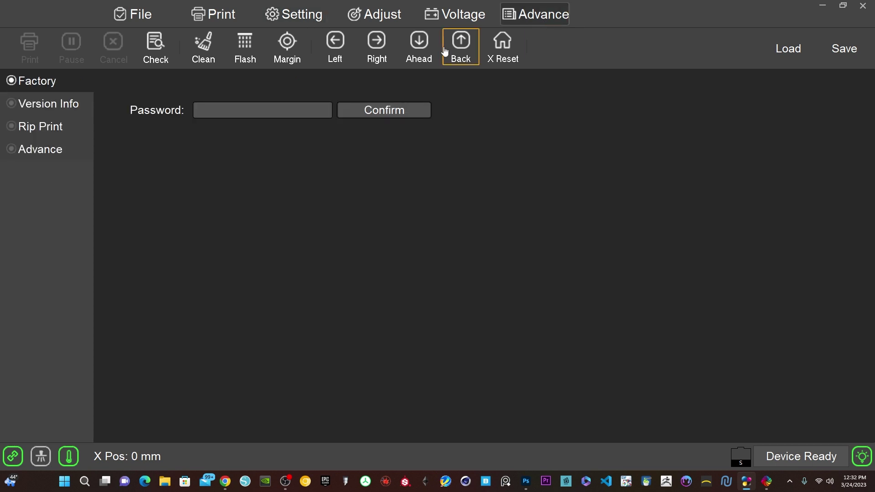
left_click(41, 107)
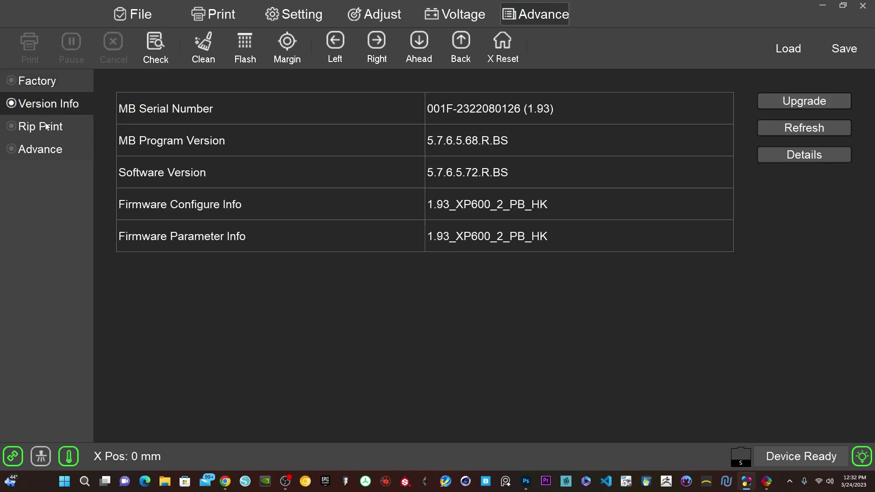
left_click(44, 129)
left_click(47, 152)
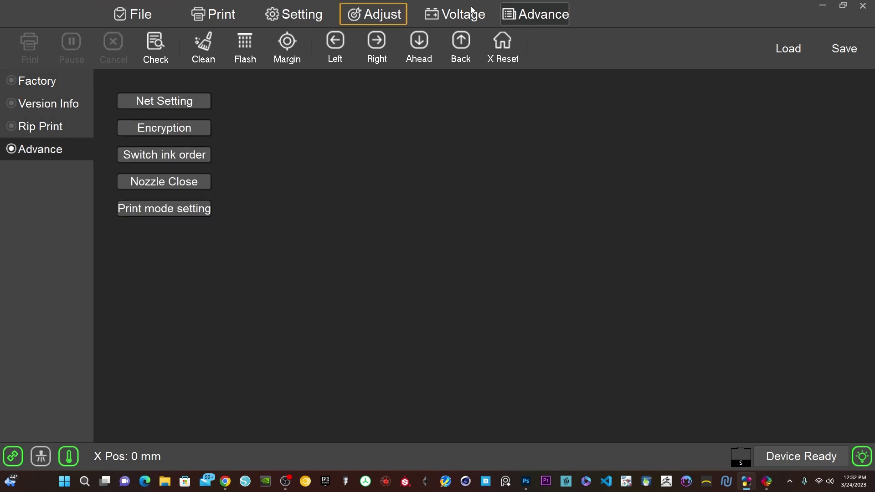
mouse_move(750, 487)
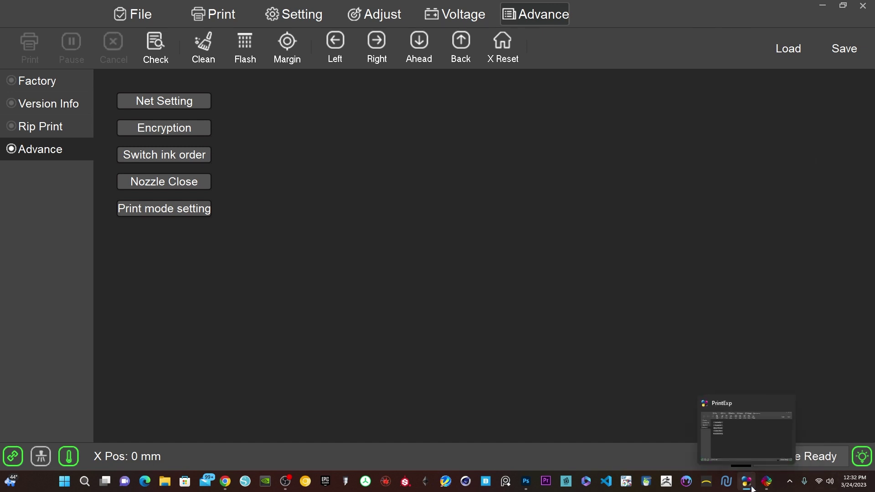
left_click(766, 482)
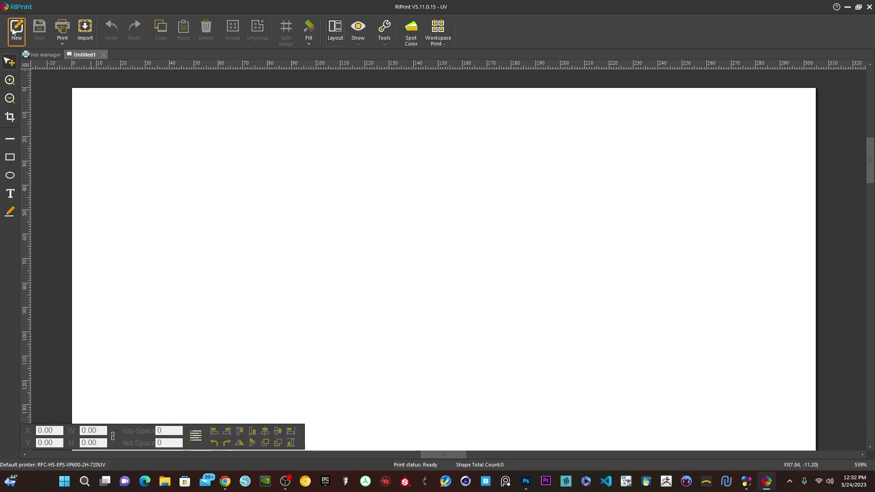
Step: Check the UP_Color manager's 720 X 1440 dpi, 8 pass, CMYK and Vinyl settings, then close it
left_click(16, 6)
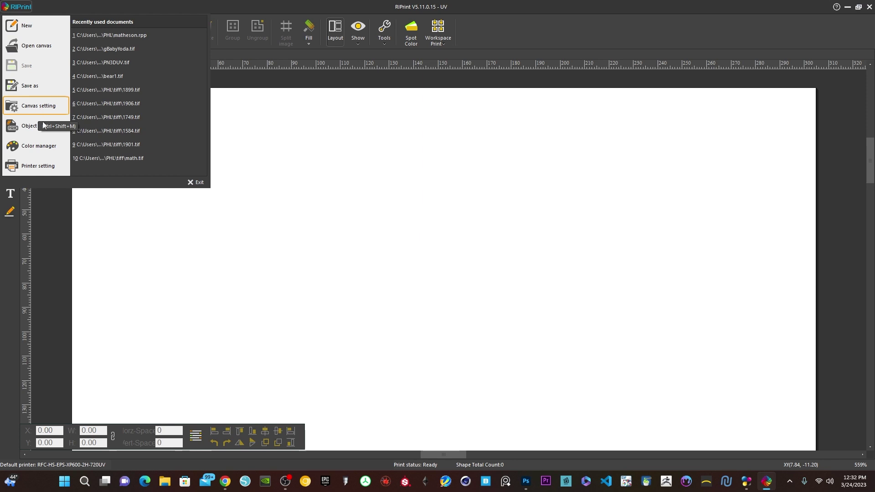
left_click(45, 149)
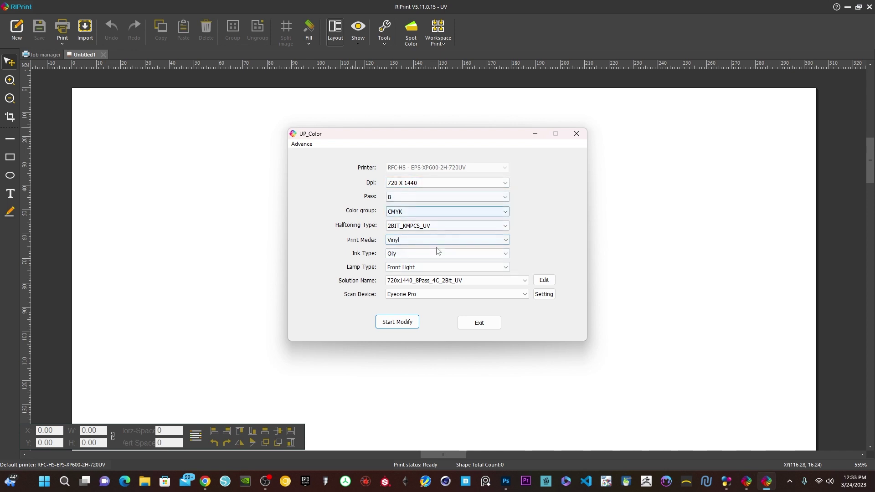
left_click(578, 136)
Step: Look at the Canvas setting width units, then cancel without changing the canvas size
left_click(15, 6)
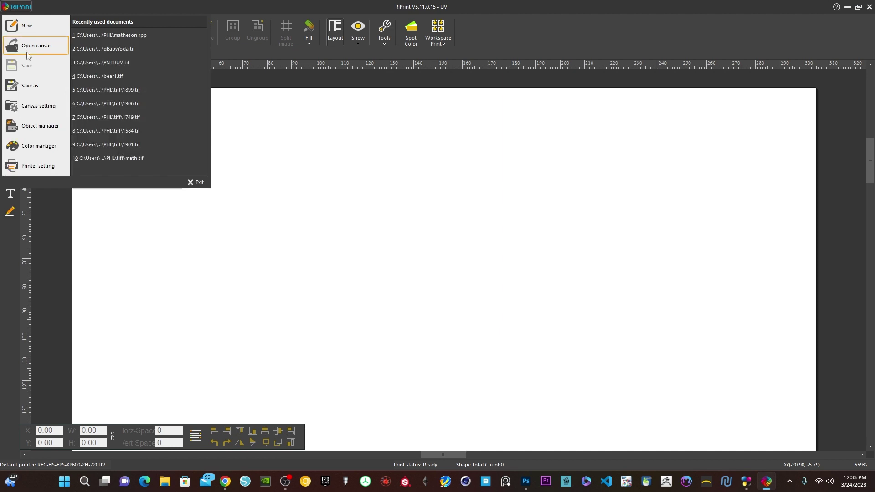
left_click(38, 106)
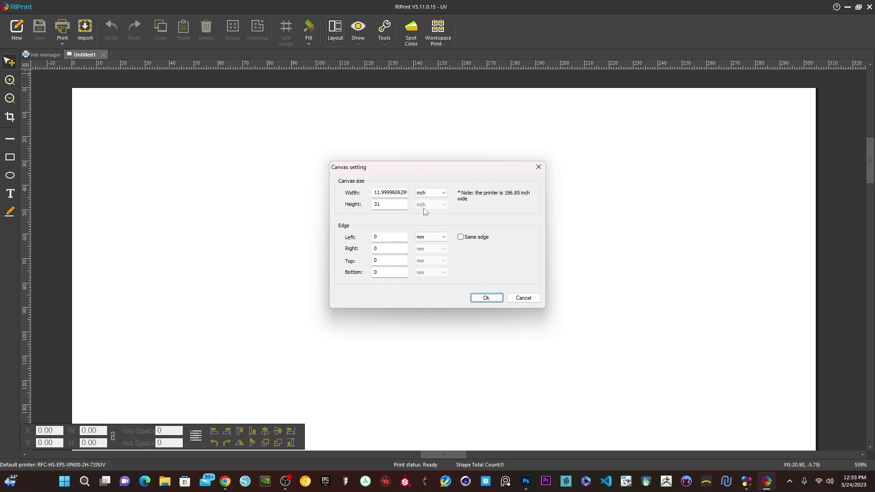
left_click(428, 192)
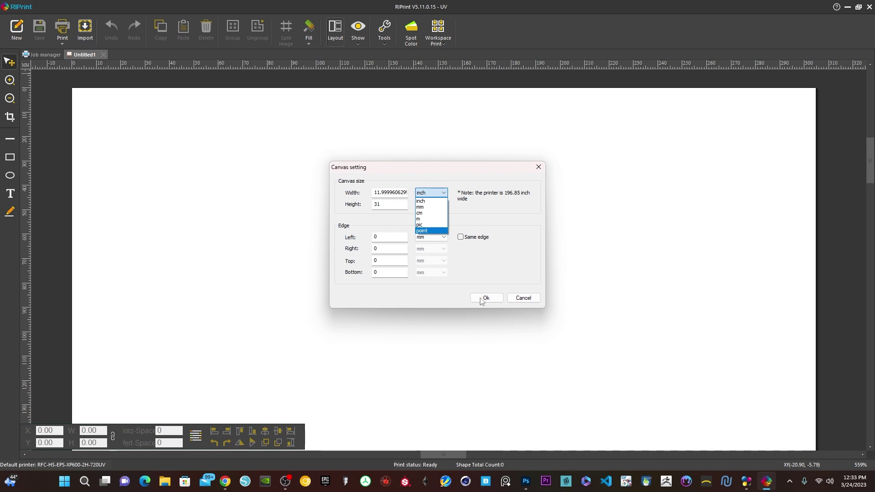
left_click(530, 303)
left_click(530, 303)
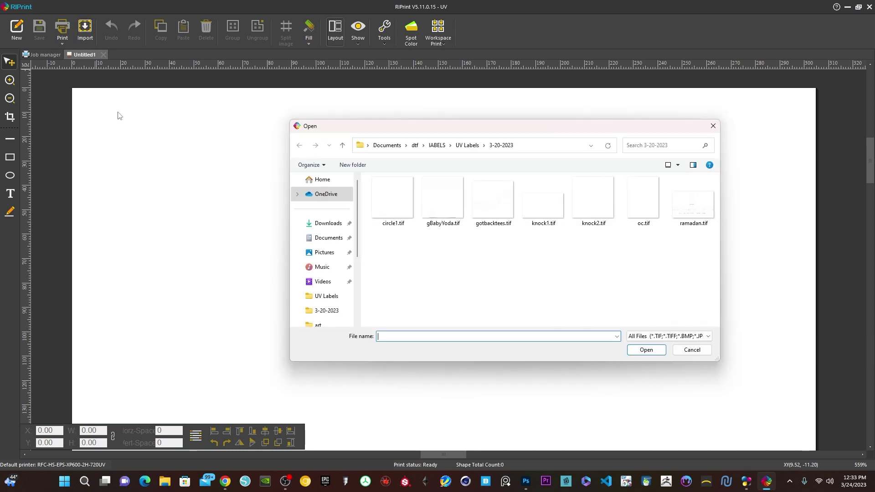
double_click(457, 208)
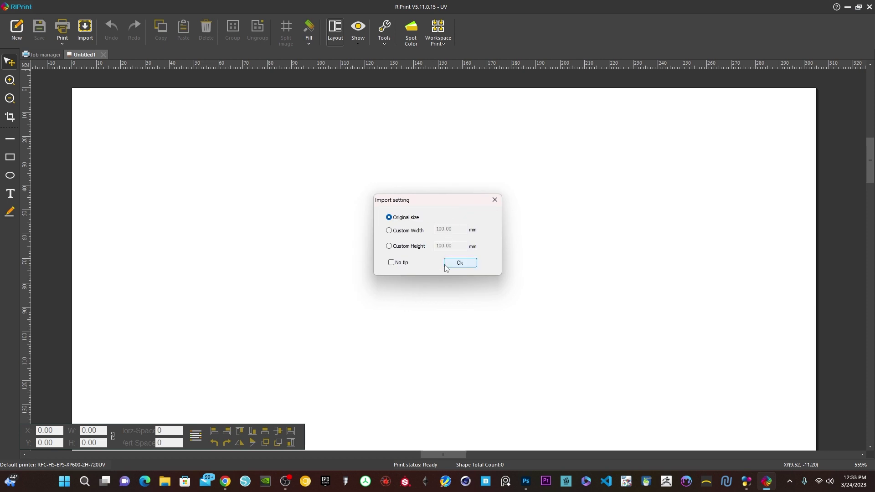
left_click(447, 263)
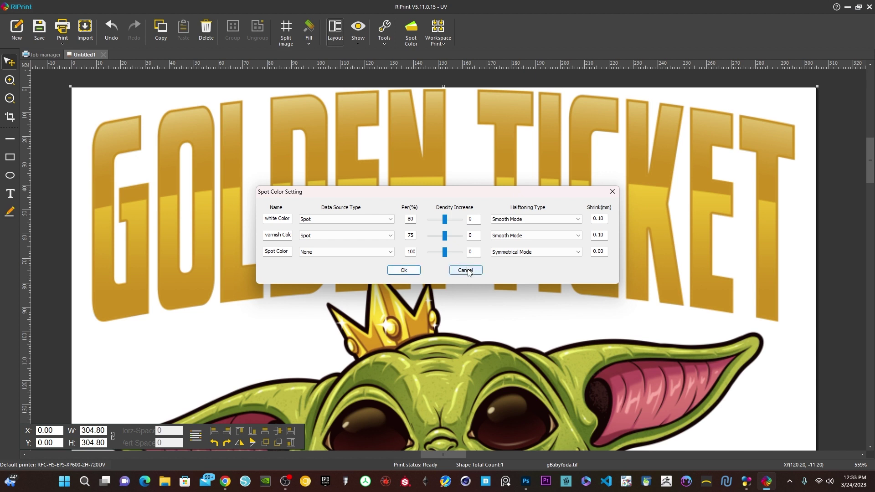
left_click(404, 270)
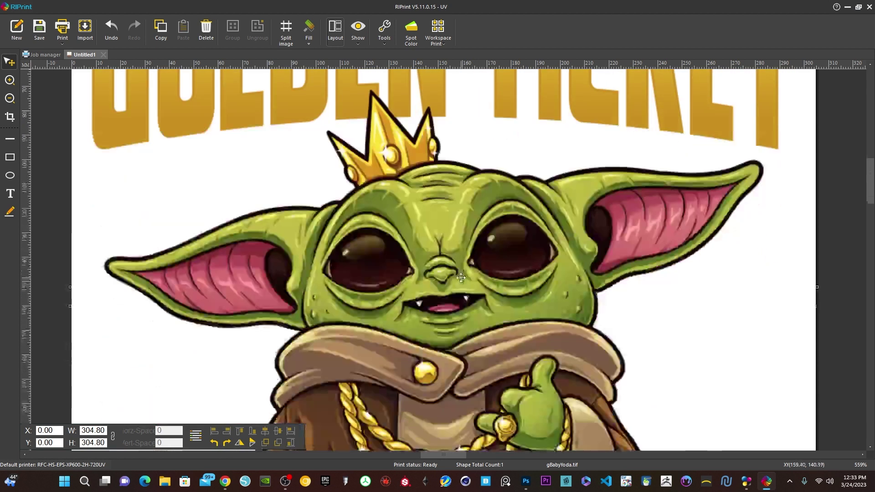
scroll(462, 275, "up", 2)
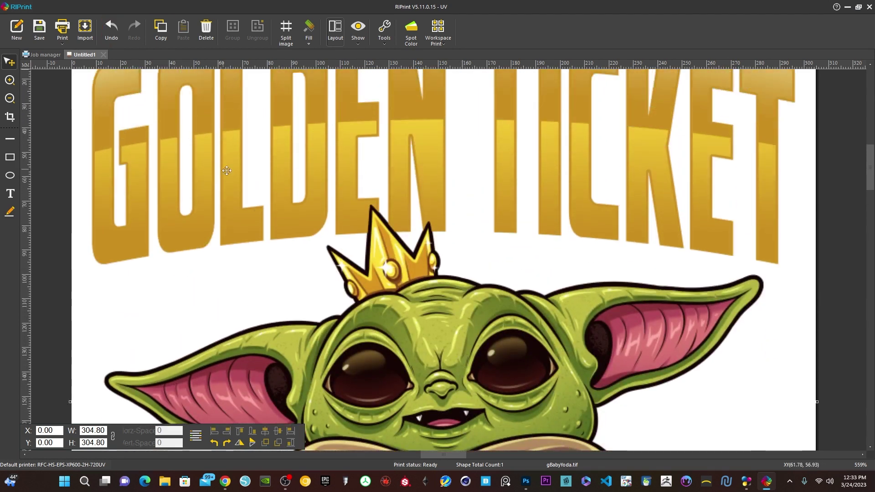
Step: Delete the Baby Yoda artwork and return to the cat life artwork in Photoshop with the Move tool
key("Delete")
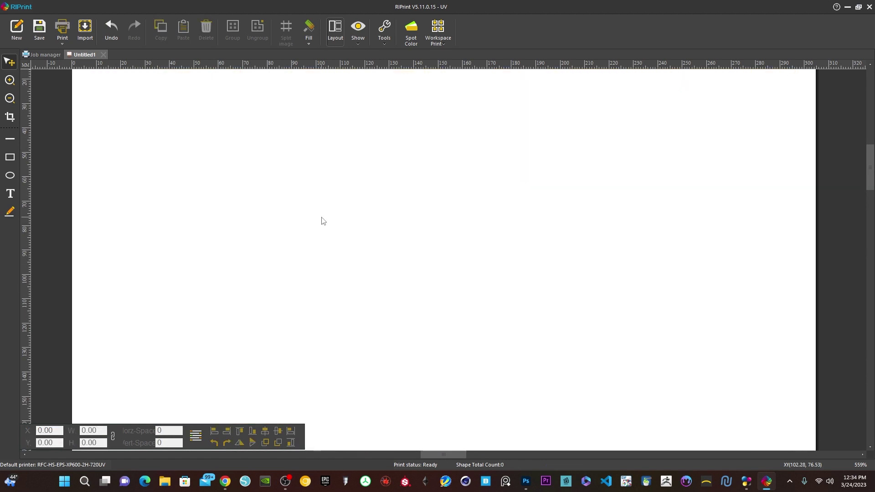
left_click(526, 481)
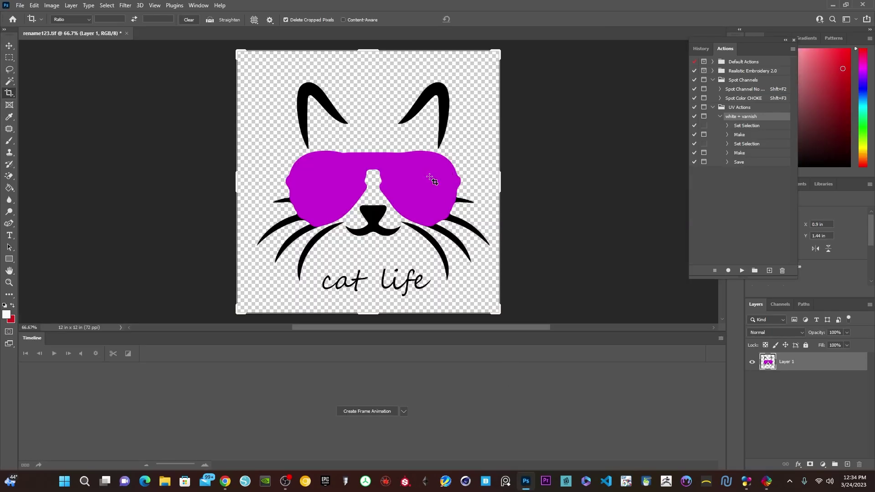
left_click(10, 47)
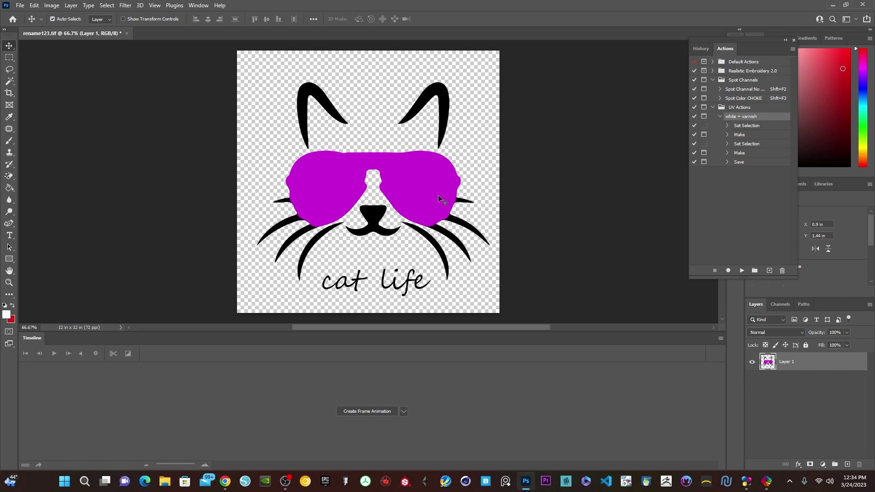
Step: Add white and varnish spot channels via the white + varnish action and save as rename123.tif
left_click(784, 304)
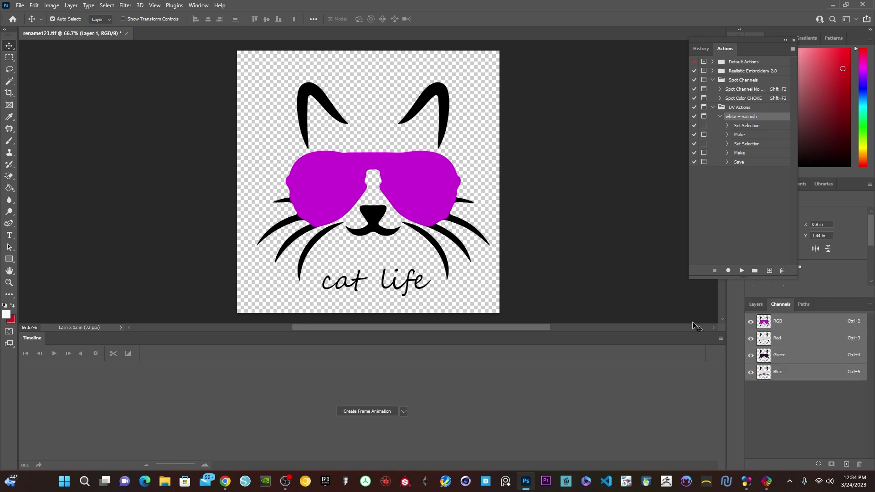
left_click(742, 271)
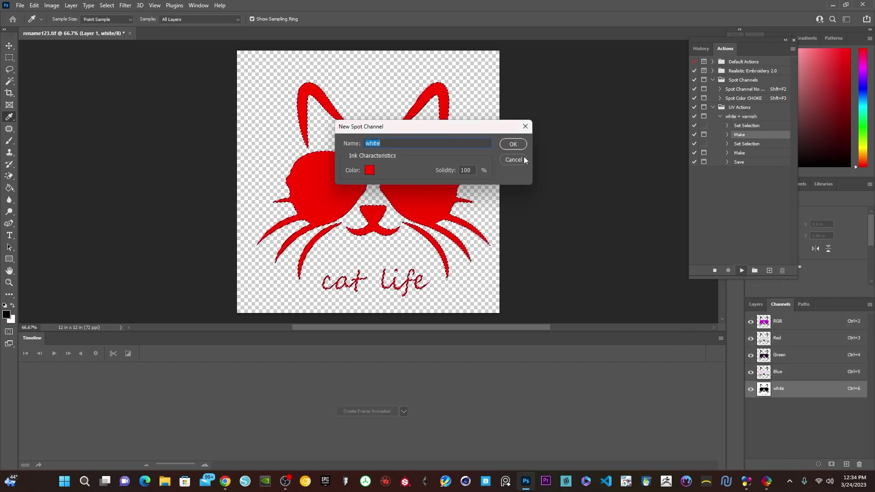
left_click(512, 143)
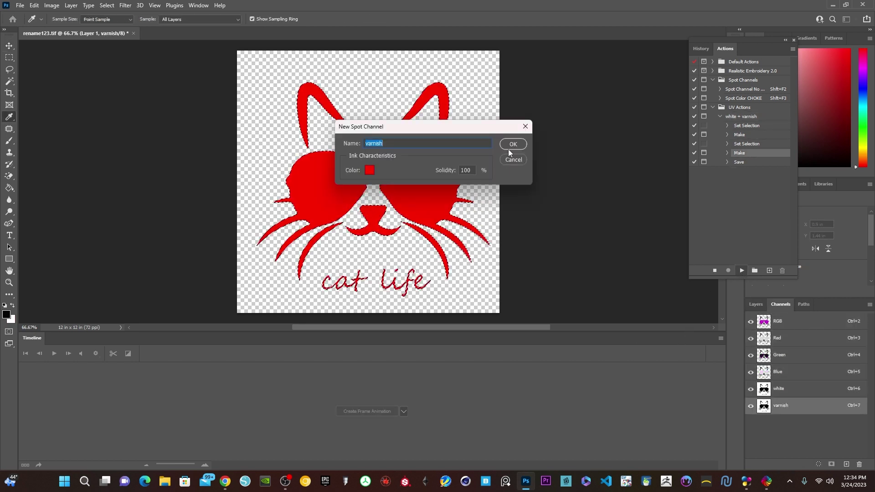
left_click(512, 143)
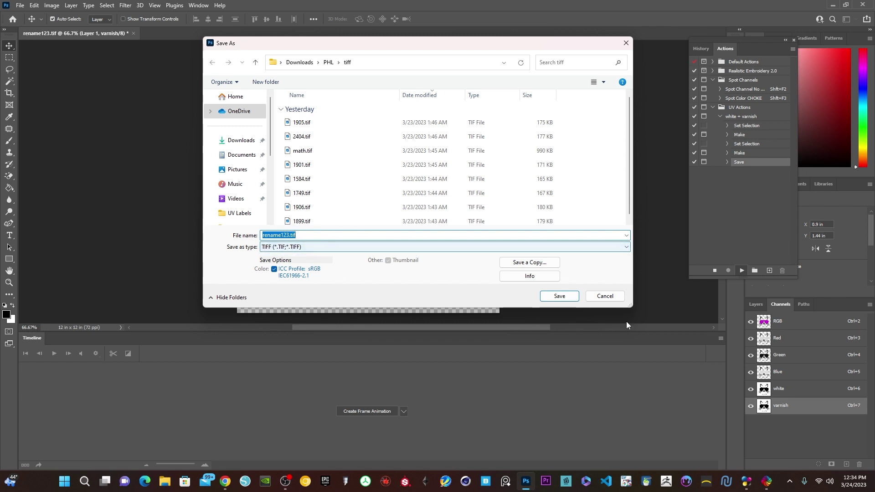
left_click(559, 297)
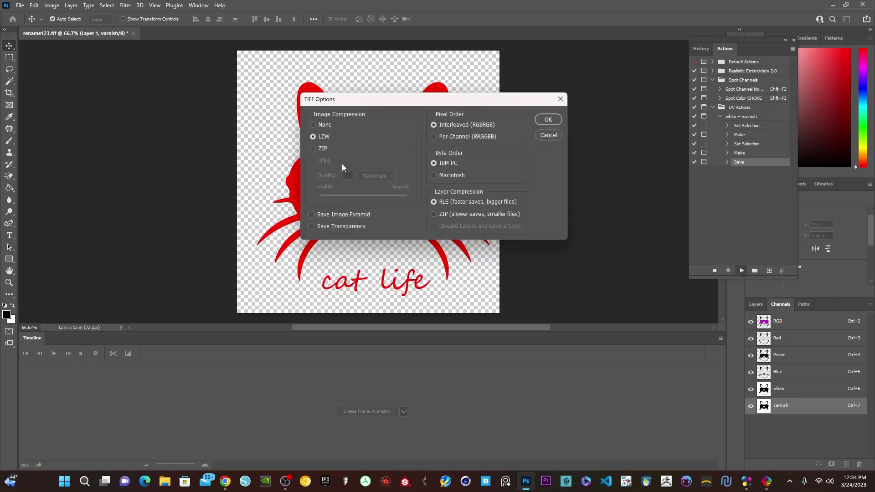
left_click(548, 120)
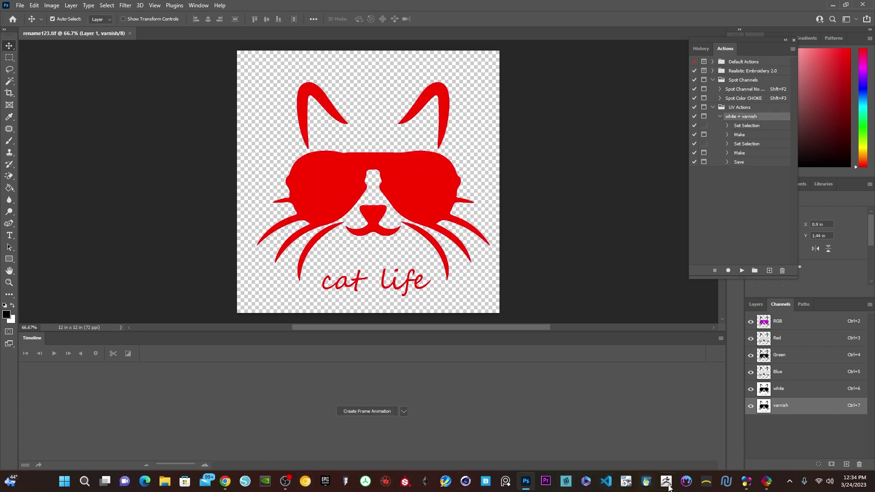
Step: Import rename123.tif from Downloads > PHL > tiff onto the RIPrint canvas at original size
left_click(767, 482)
left_click(84, 29)
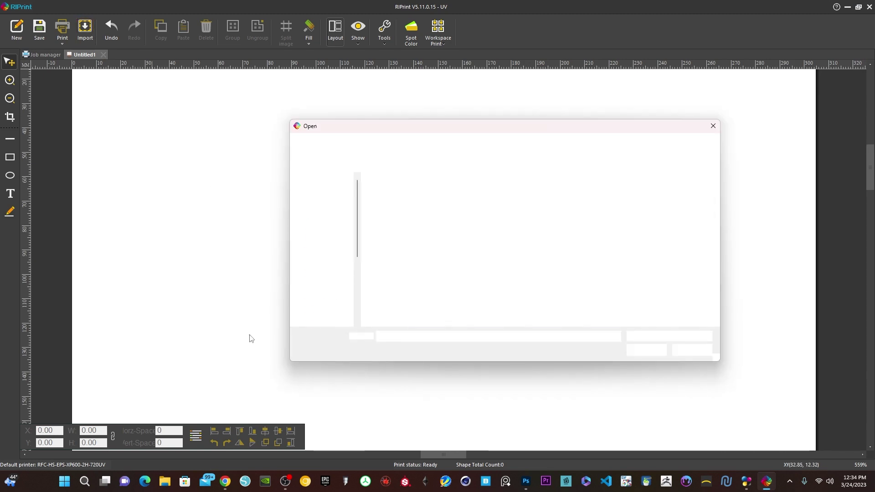
left_click(329, 223)
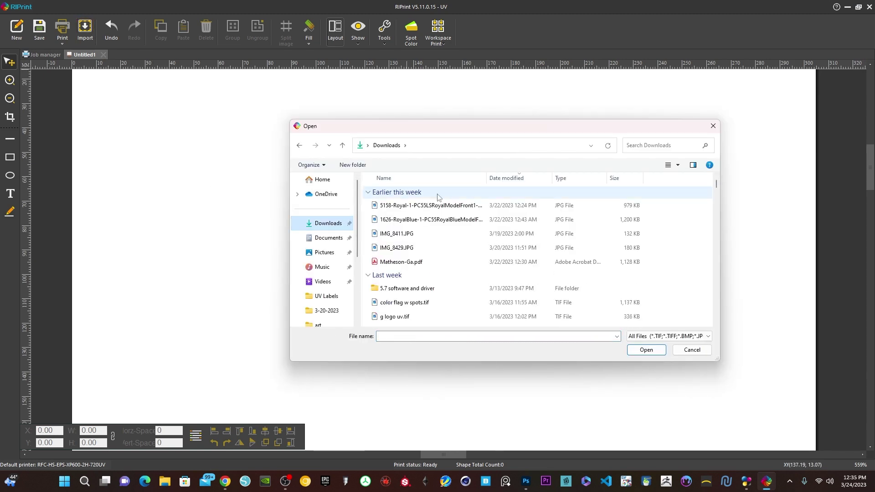
double_click(387, 210)
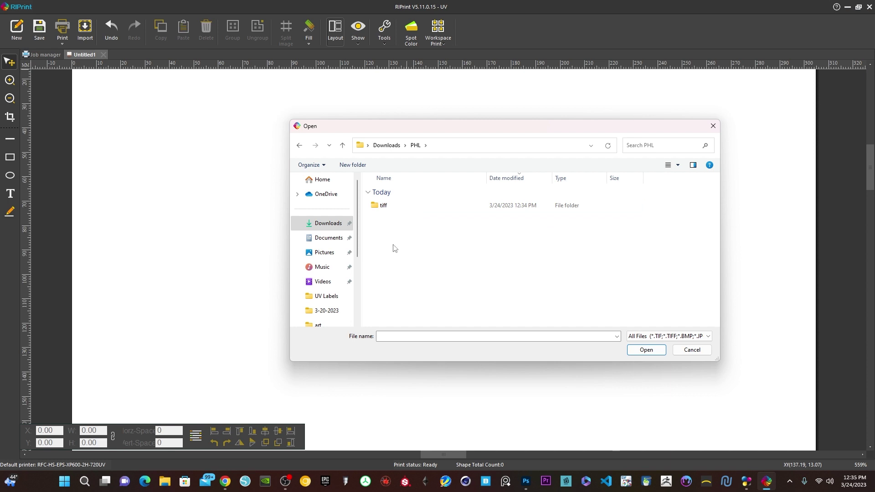
double_click(394, 209)
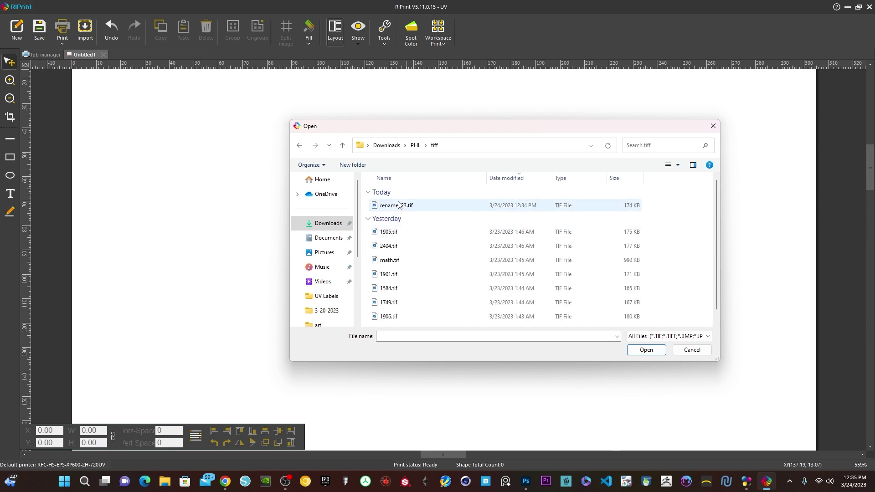
double_click(399, 206)
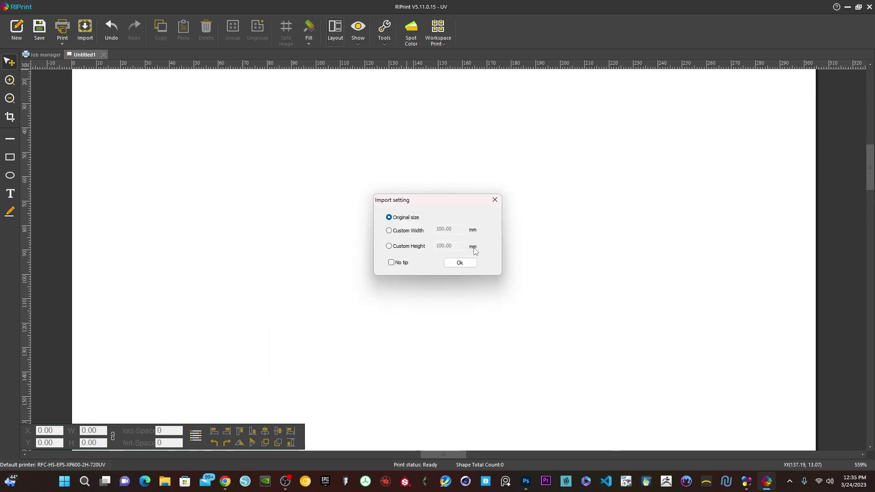
left_click(464, 263)
scroll(490, 283, "down", 10)
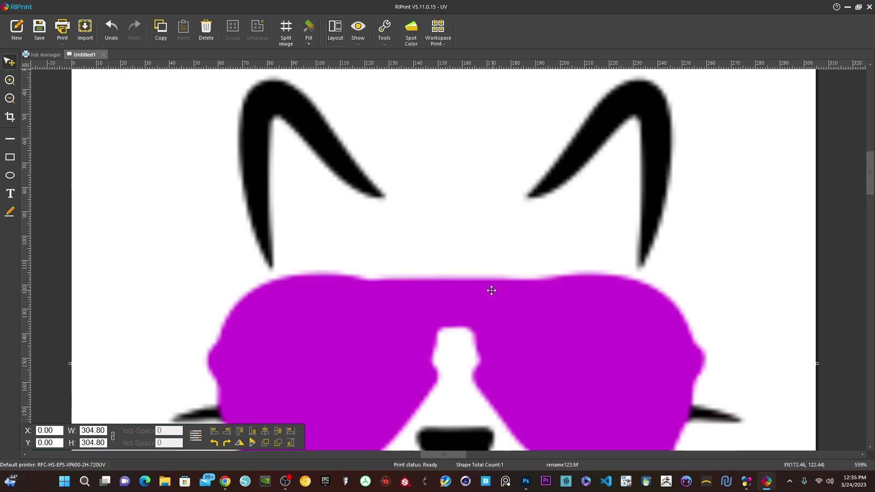
scroll(504, 275, "down", 7)
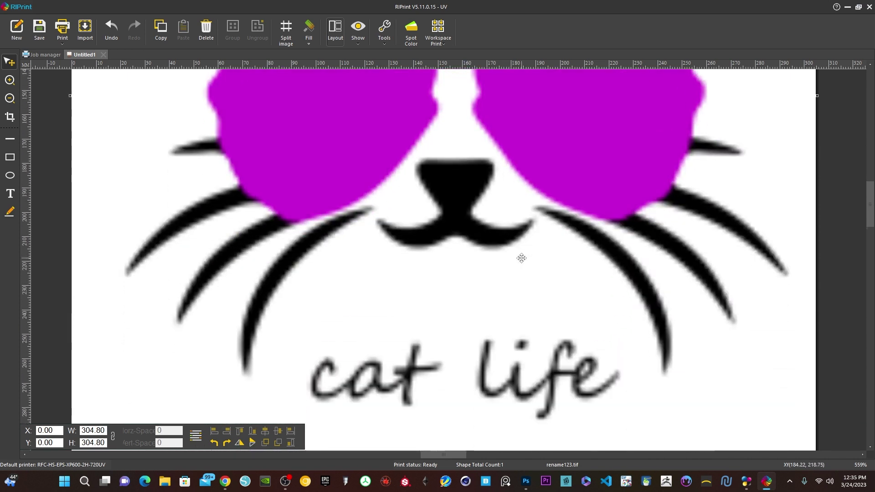
scroll(523, 238, "down", 10)
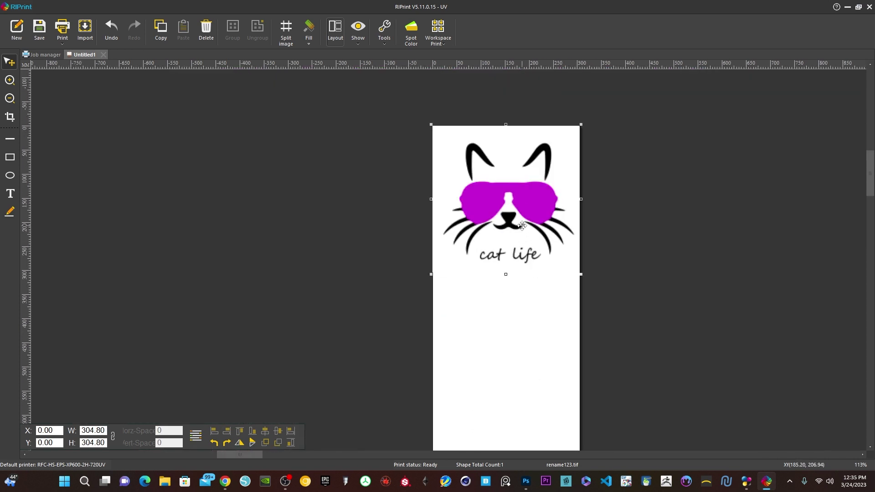
scroll(522, 226, "up", 5)
scroll(523, 225, "down", 5)
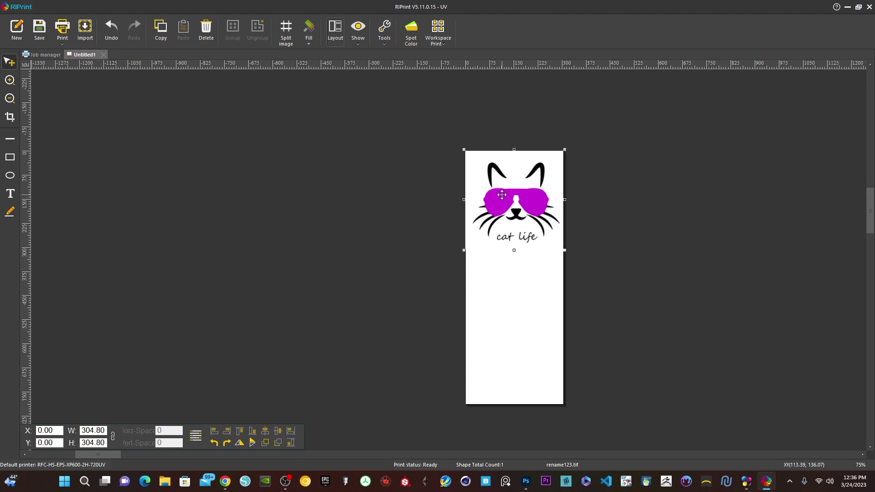
Step: Print the canvas over TCPIP with the 720x1440_8Pass_4C_2Bit_UV solution, accepting the canvas-cut warning
left_click(64, 35)
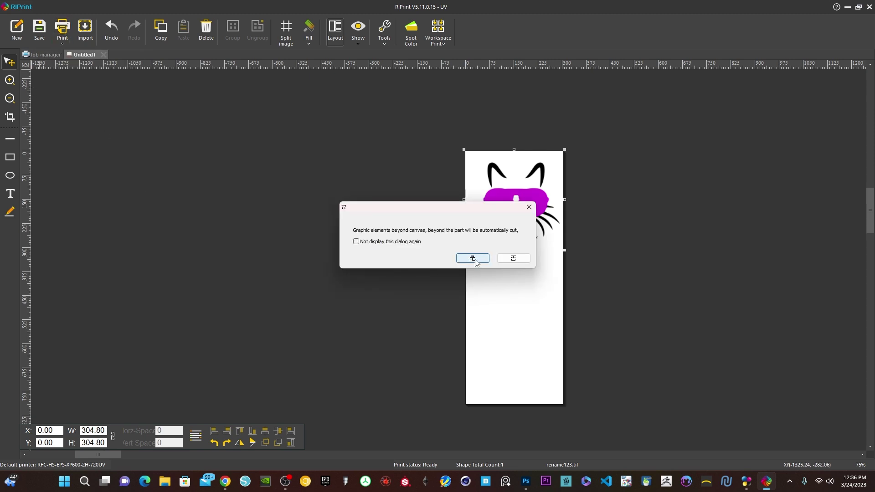
left_click(474, 260)
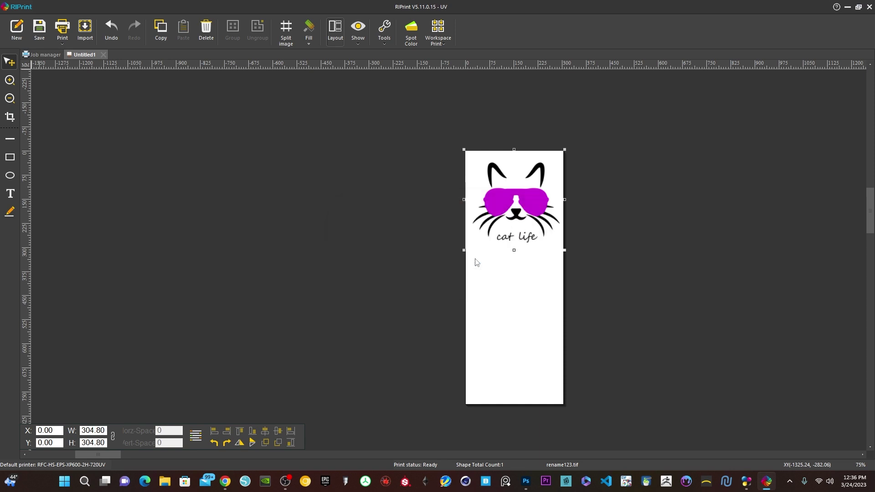
left_click(346, 174)
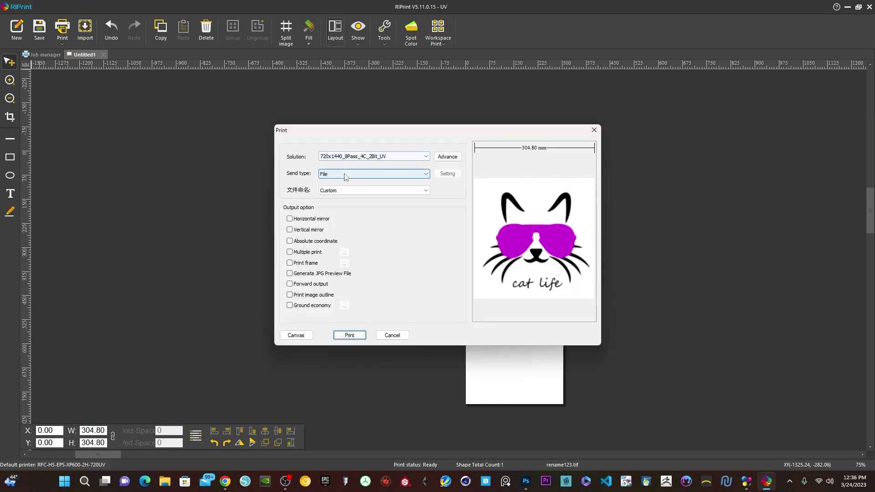
left_click(349, 188)
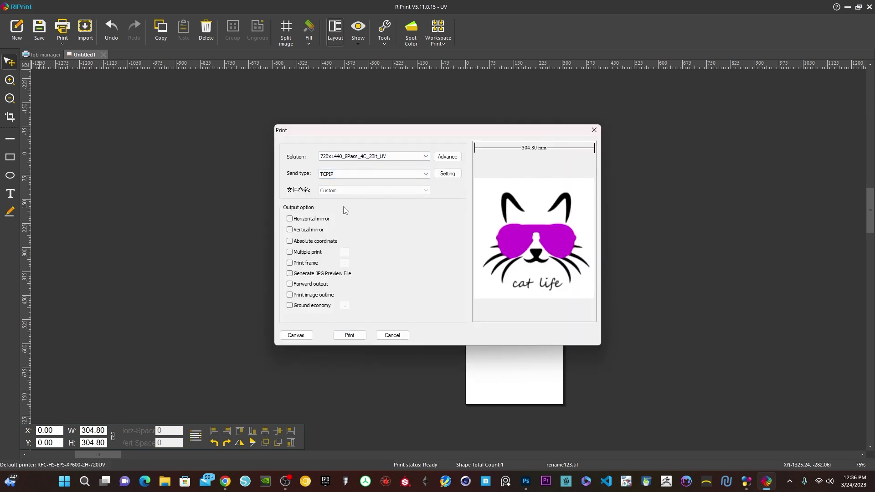
left_click(355, 156)
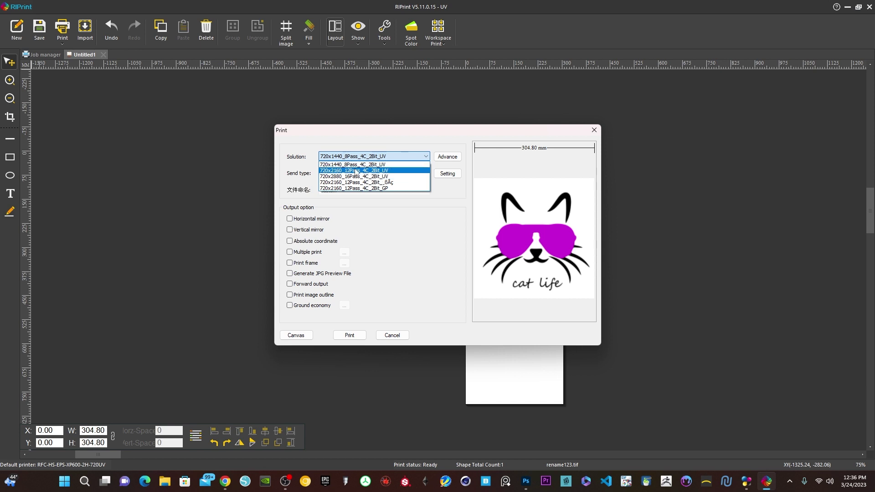
left_click(356, 166)
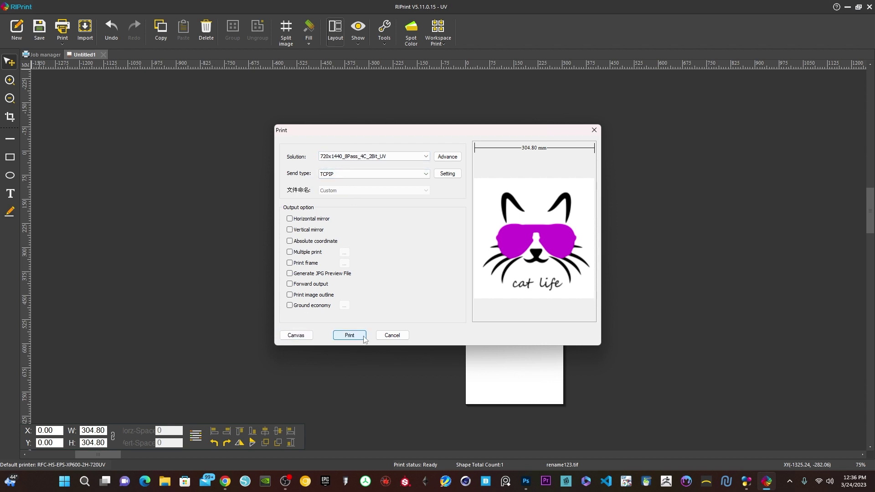
left_click(391, 336)
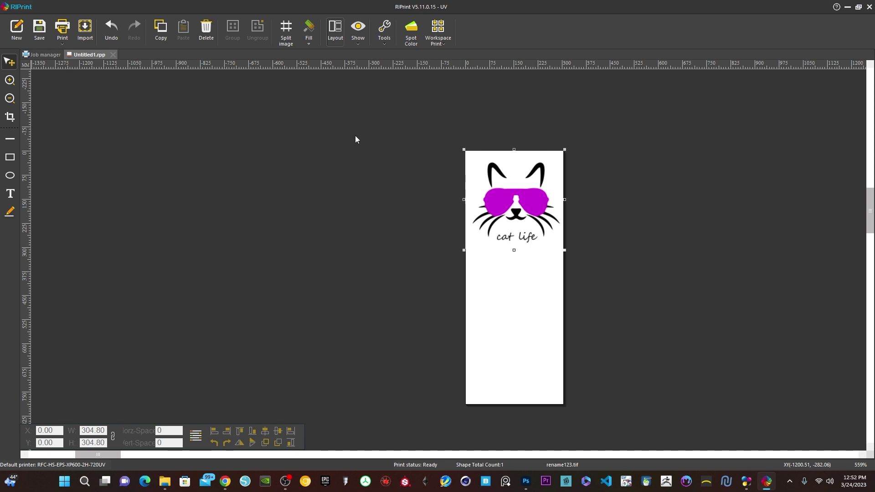
Step: Switch to the Job manager to view the list of past print jobs
left_click(46, 55)
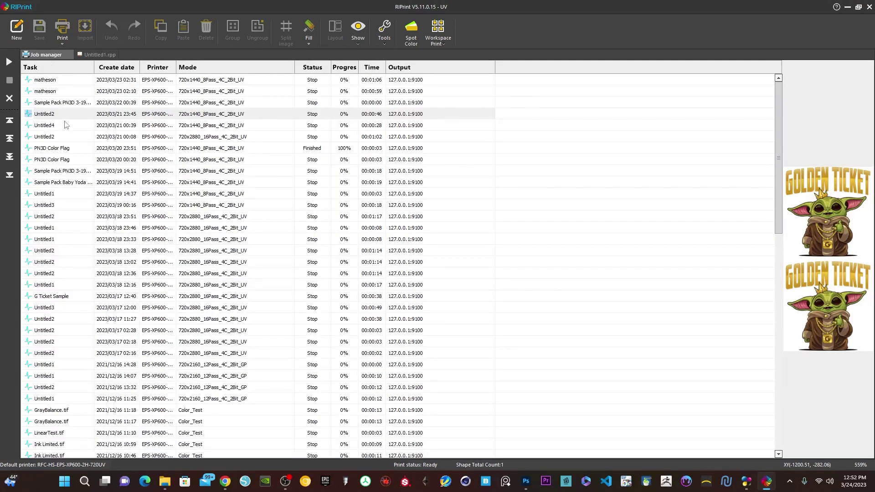
Step: Select the PN3D Color Flag job and restart its printing
left_click(66, 150)
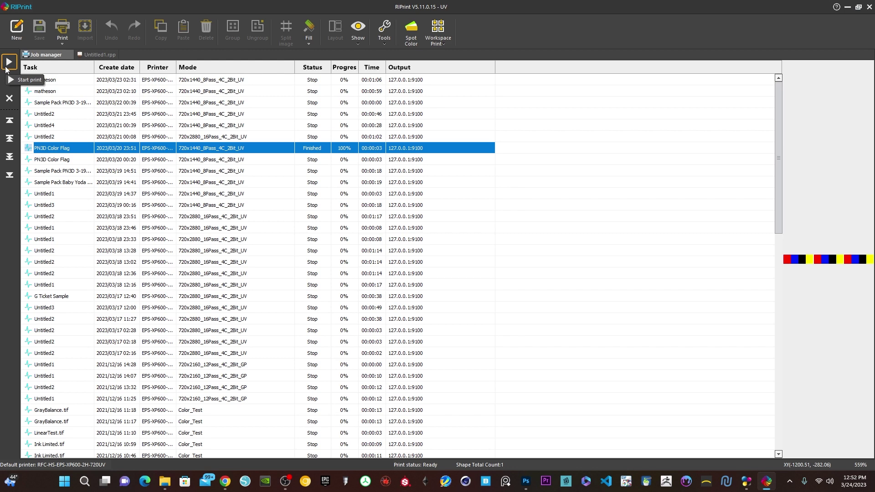
left_click(6, 67)
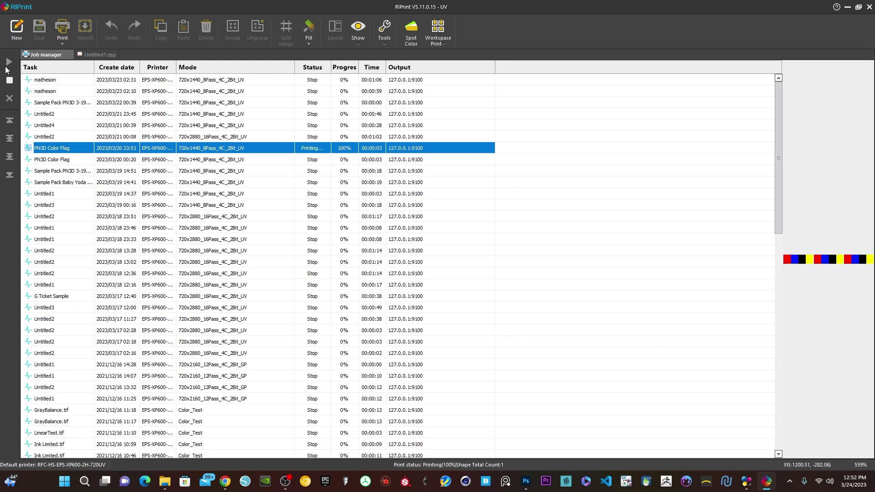